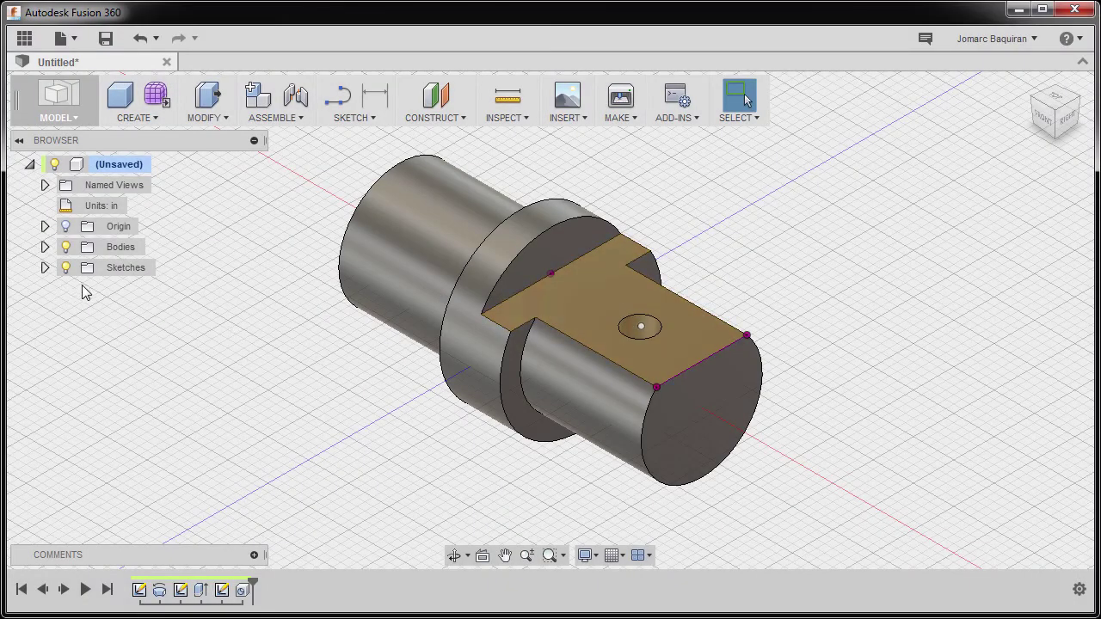
Hide Sketch3 in the Sketches folder so only the solid shaft shows.
left_click(45, 268)
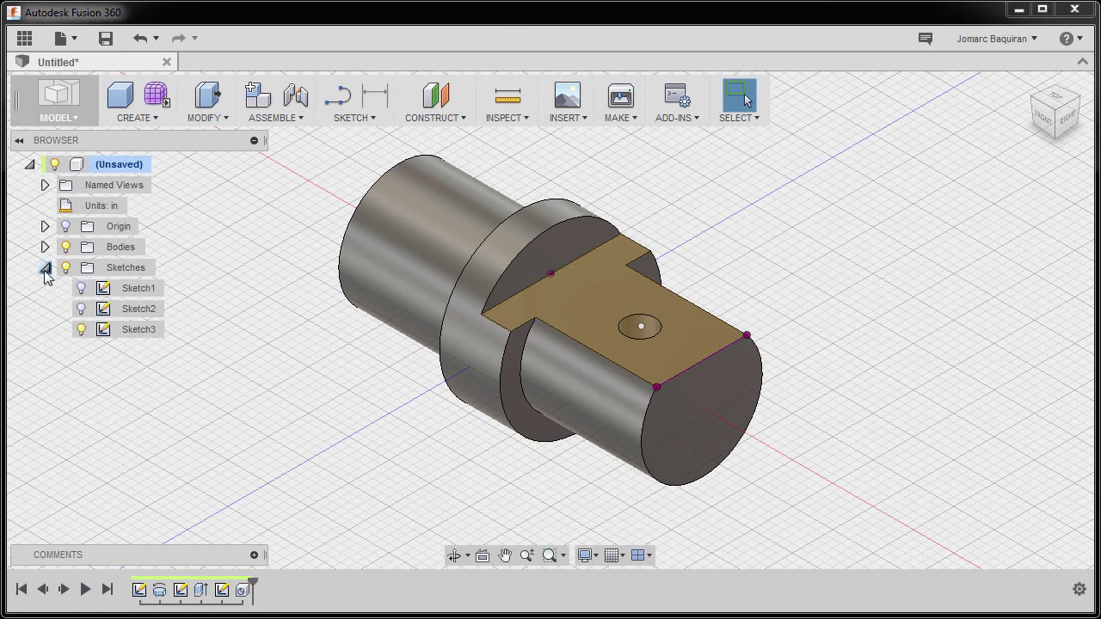
left_click(81, 332)
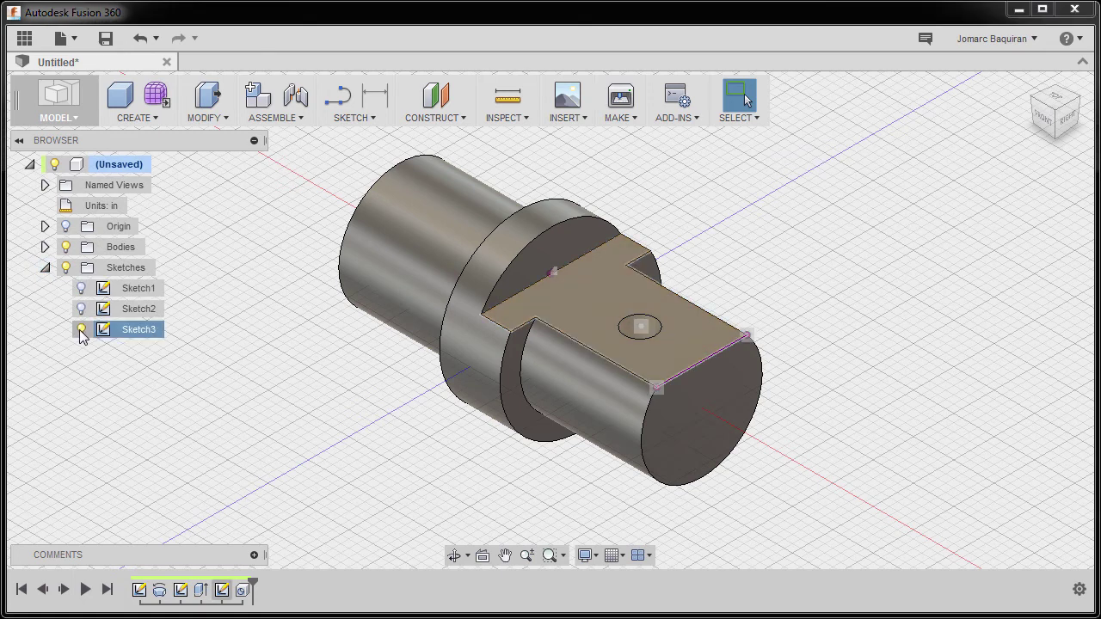
left_click(81, 330)
left_click(141, 347)
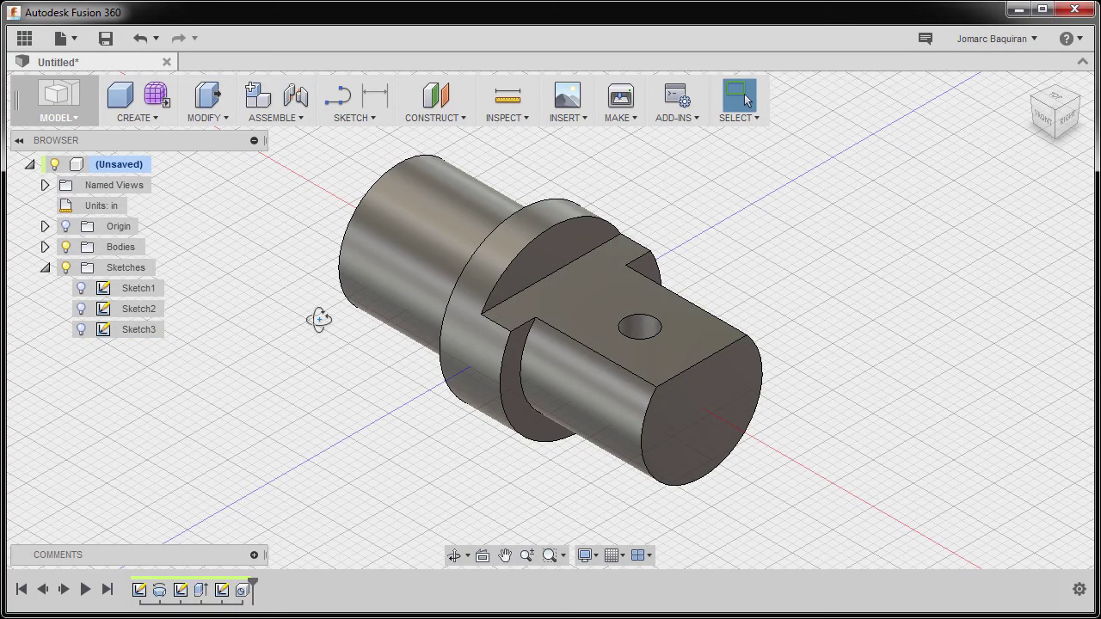
Orbit to the shaft's round back end and bring up the end face's commands.
middle_click_drag(317, 320, 485, 299, "shift")
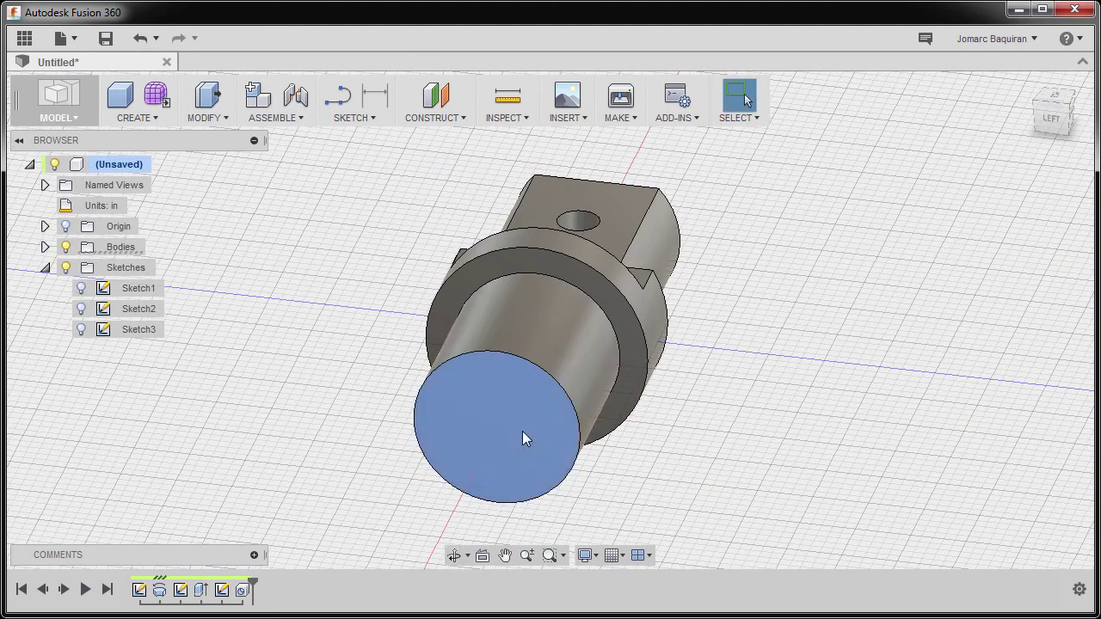
right_click(522, 431)
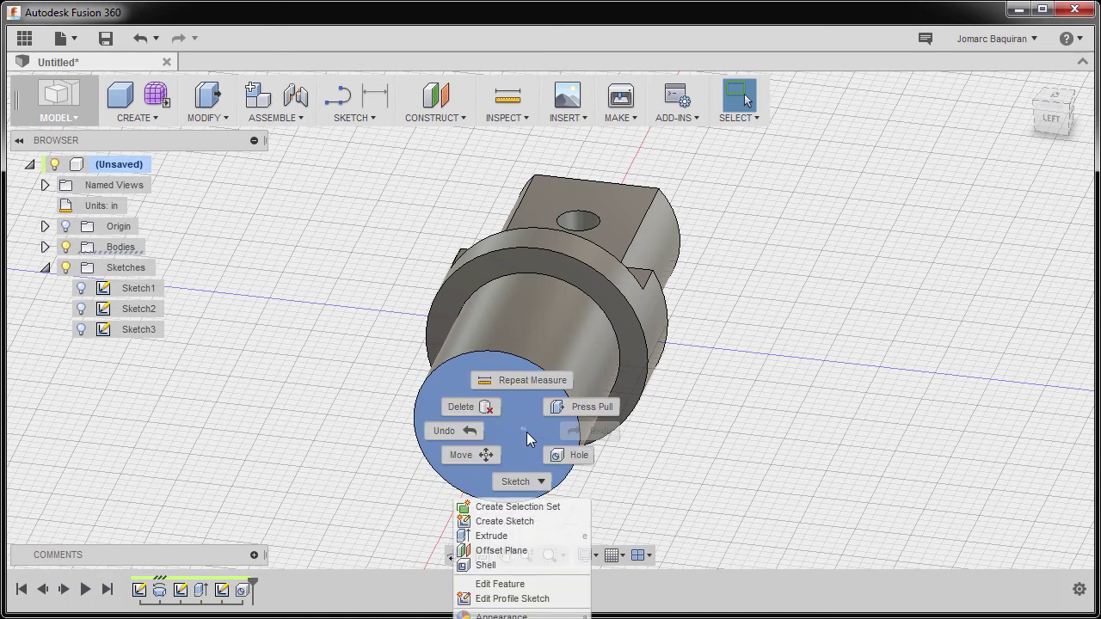
Start Sketch4 on the round end face and draw a vertical line along the axis.
left_click(511, 522)
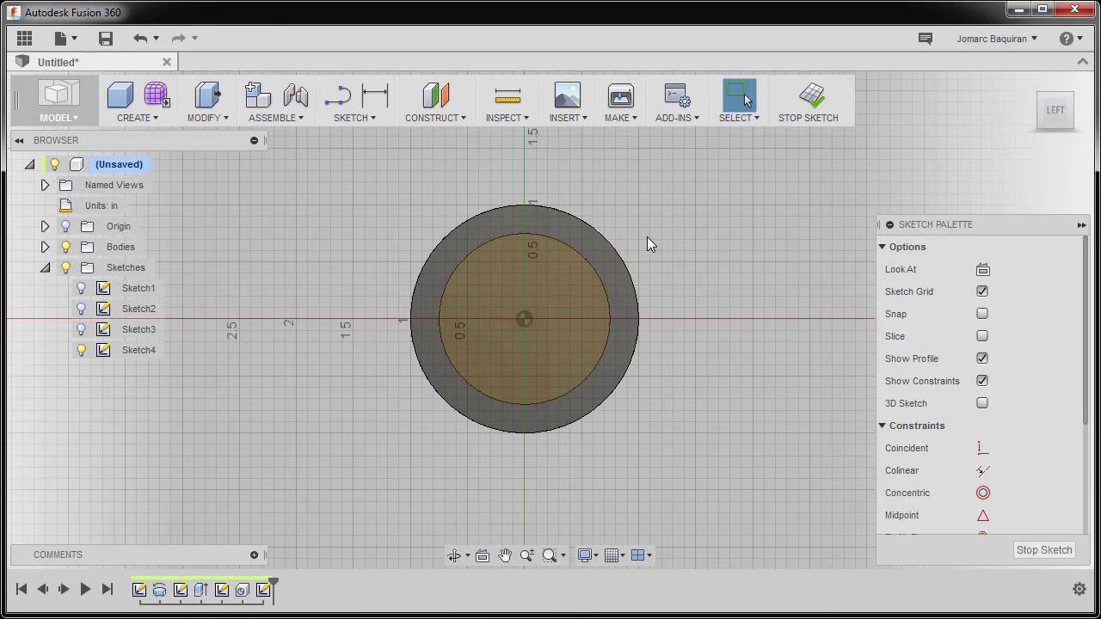
key("p")
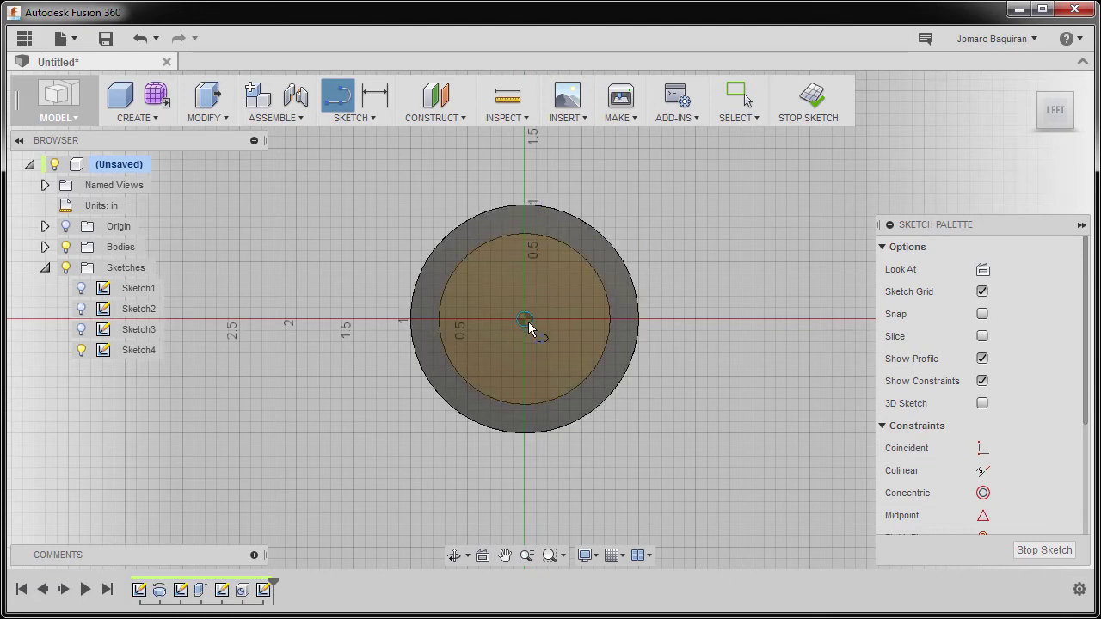
left_click(526, 177)
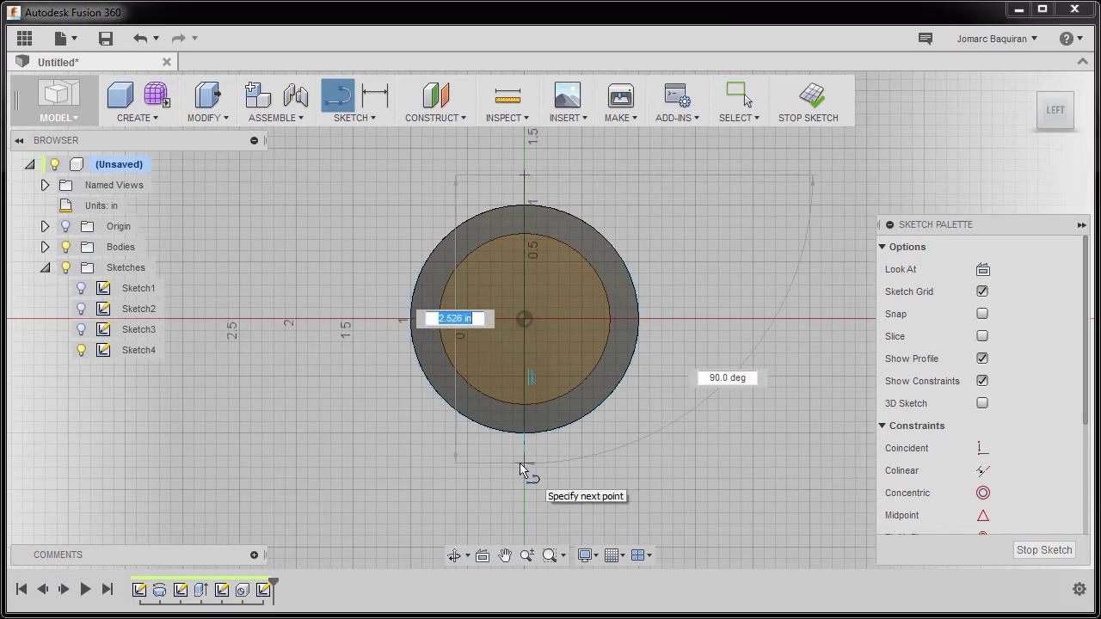
left_click(524, 463)
key("Escape")
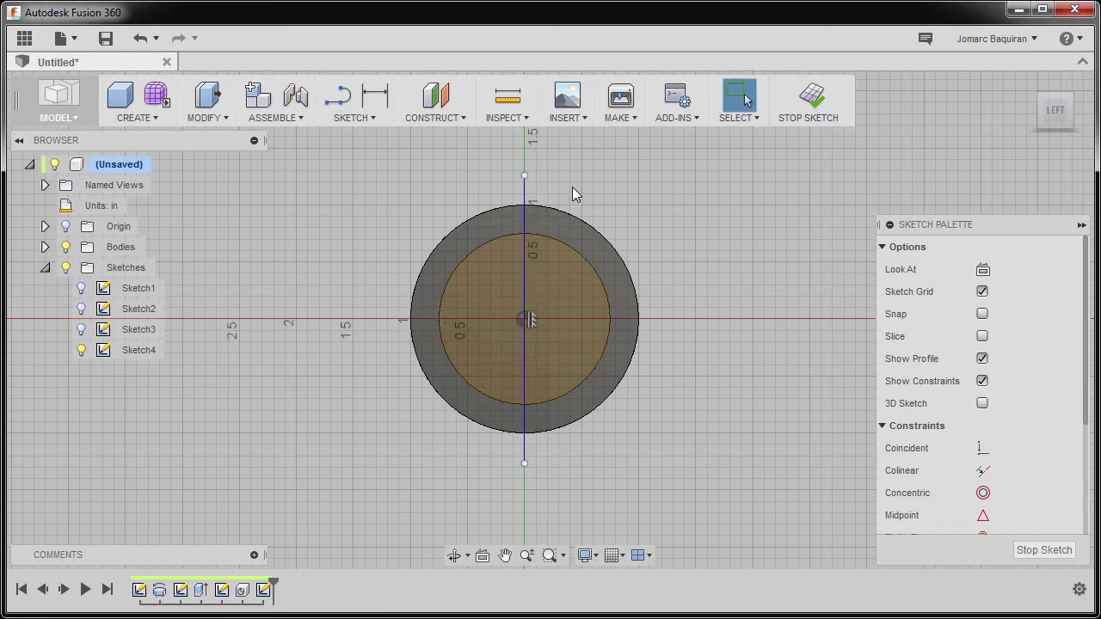
Draw two more vertical lines across the circles, right and left of the axis.
key("l")
left_click(572, 184)
left_click(572, 465)
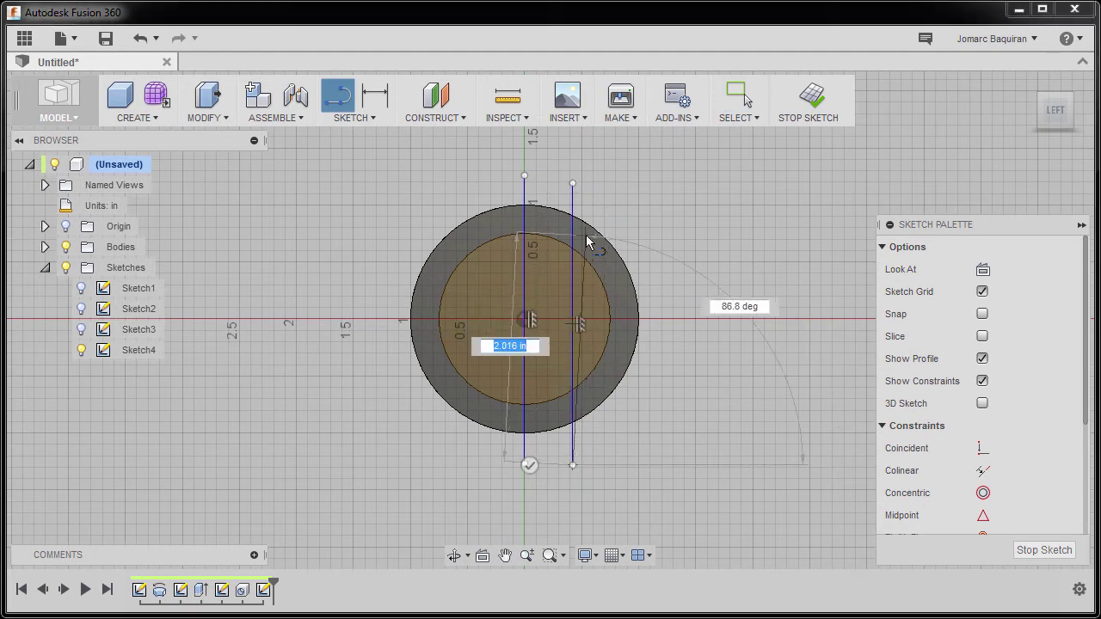
key("Escape")
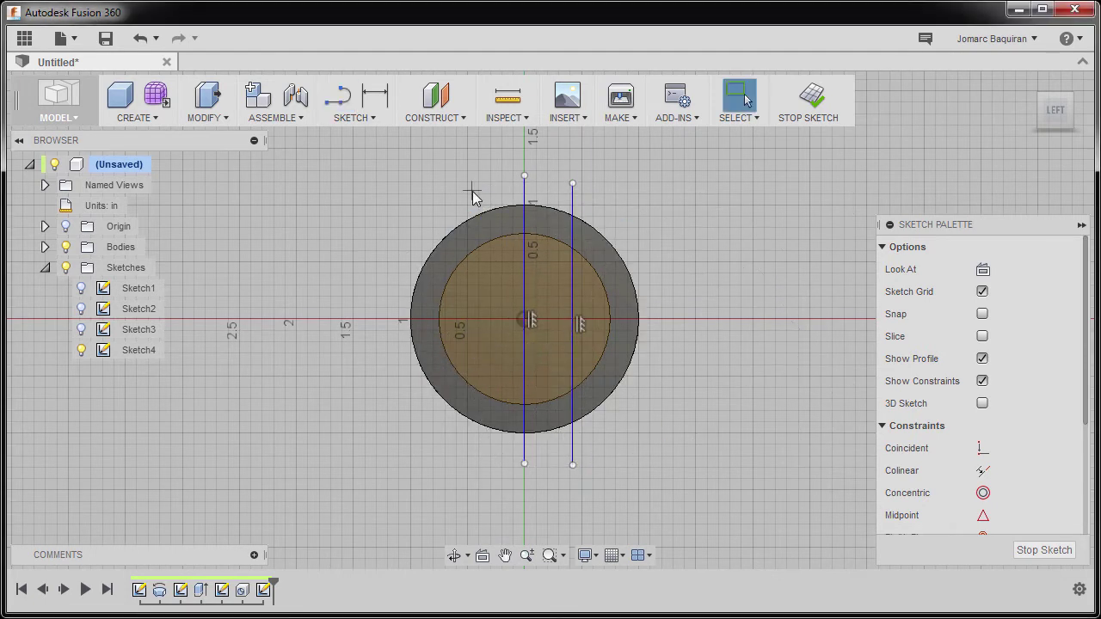
key("l")
left_click(478, 182)
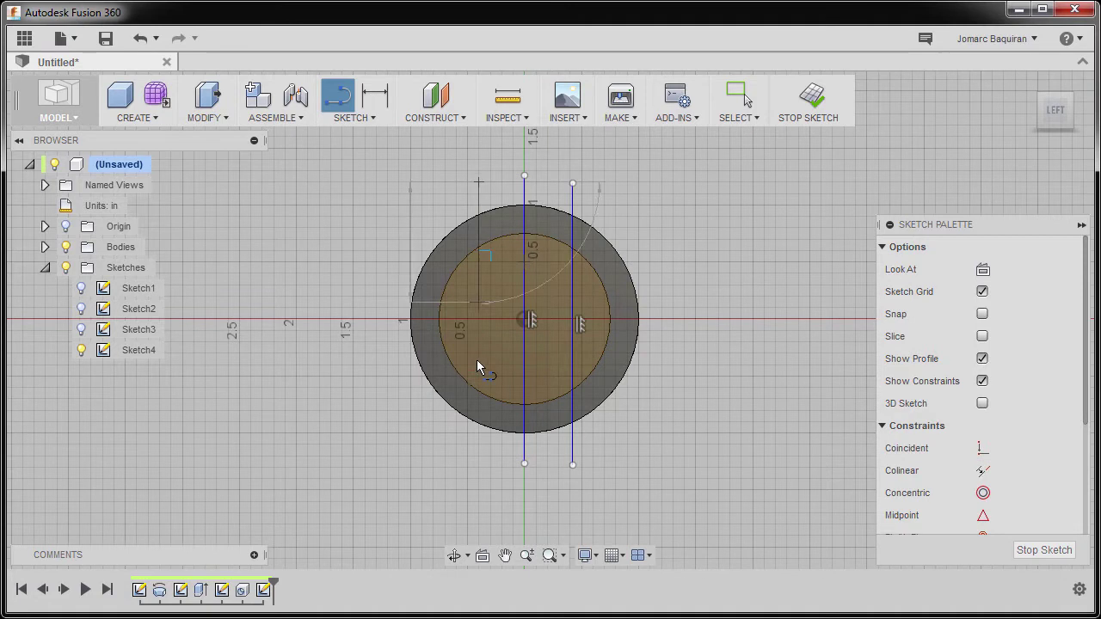
left_click(478, 465)
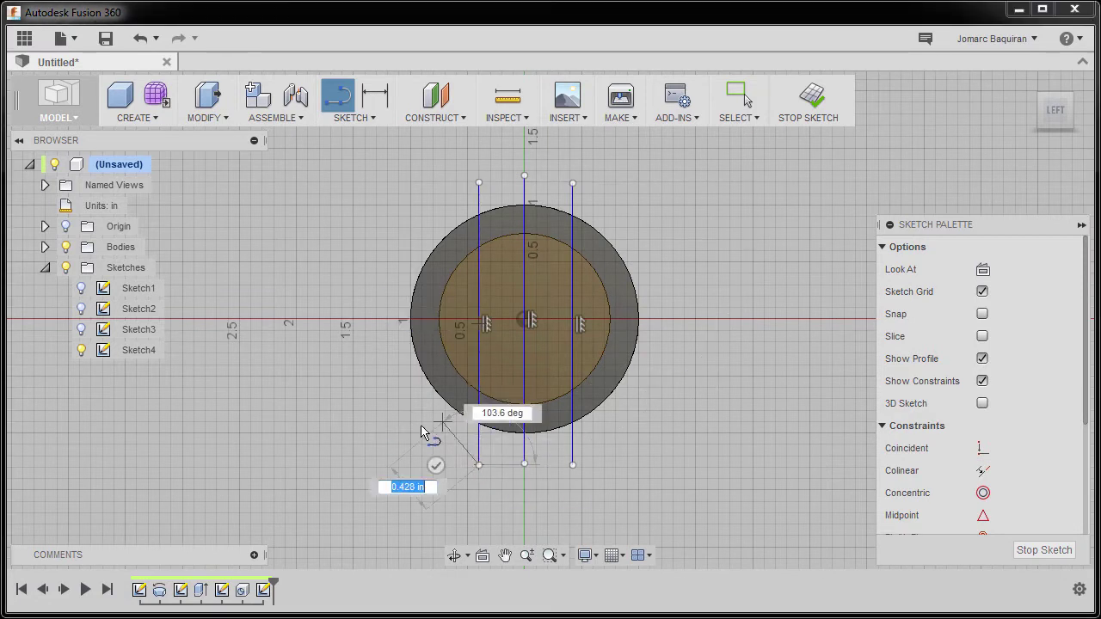
key("Escape")
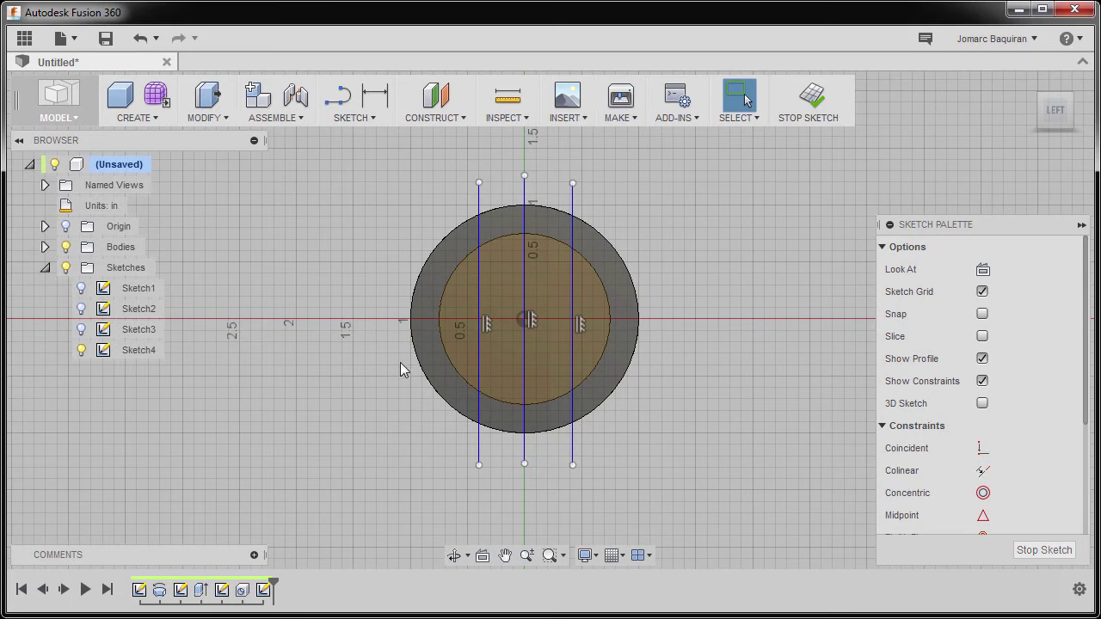
Project the shaft's inner circle edge into Sketch4.
key("p")
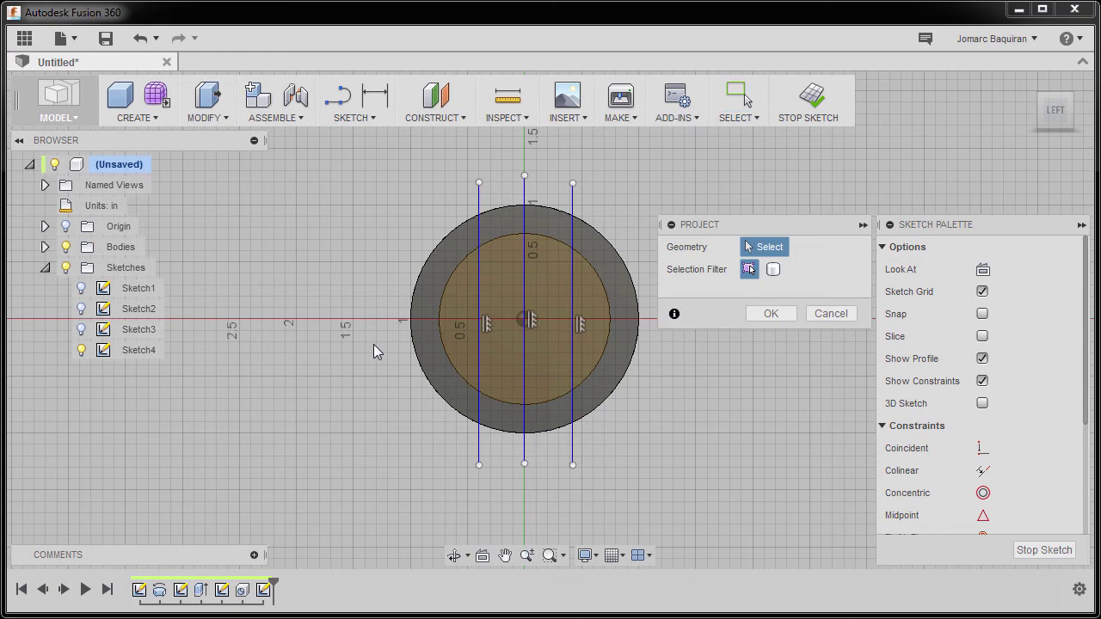
left_click(504, 240)
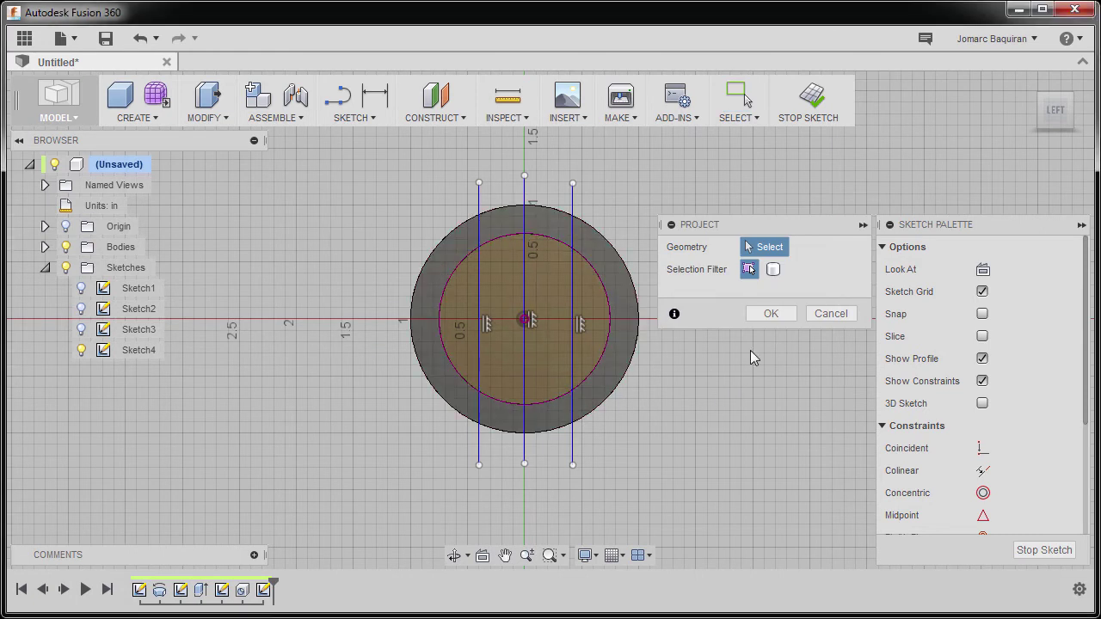
left_click(772, 315)
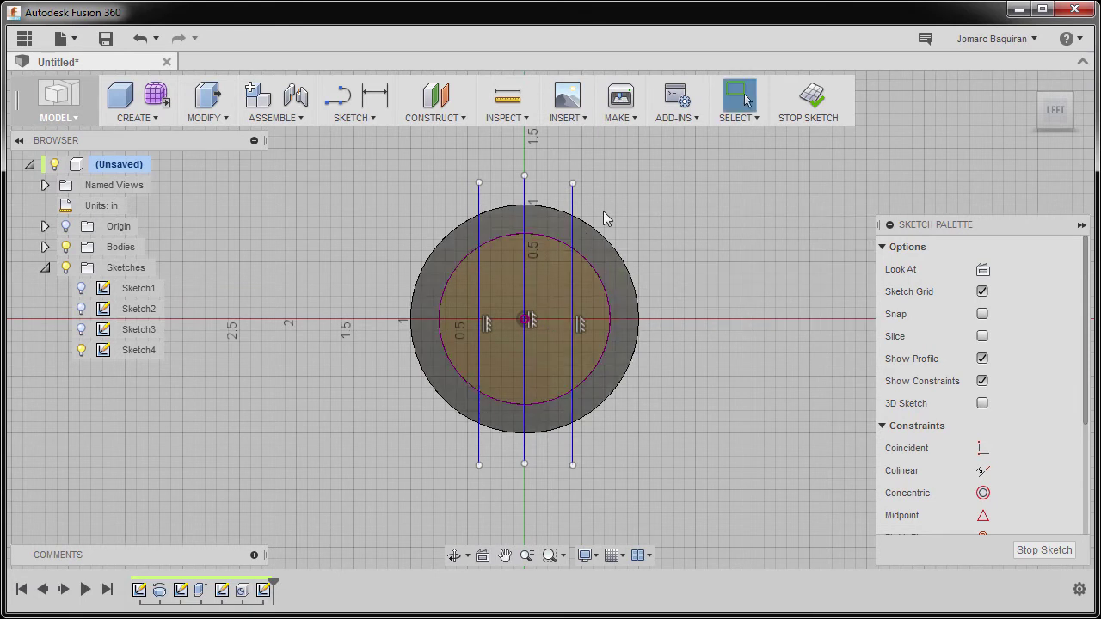
Put the middle line's midpoint on the circle centre and make it construction geometry.
left_click_drag(525, 255, 544, 254)
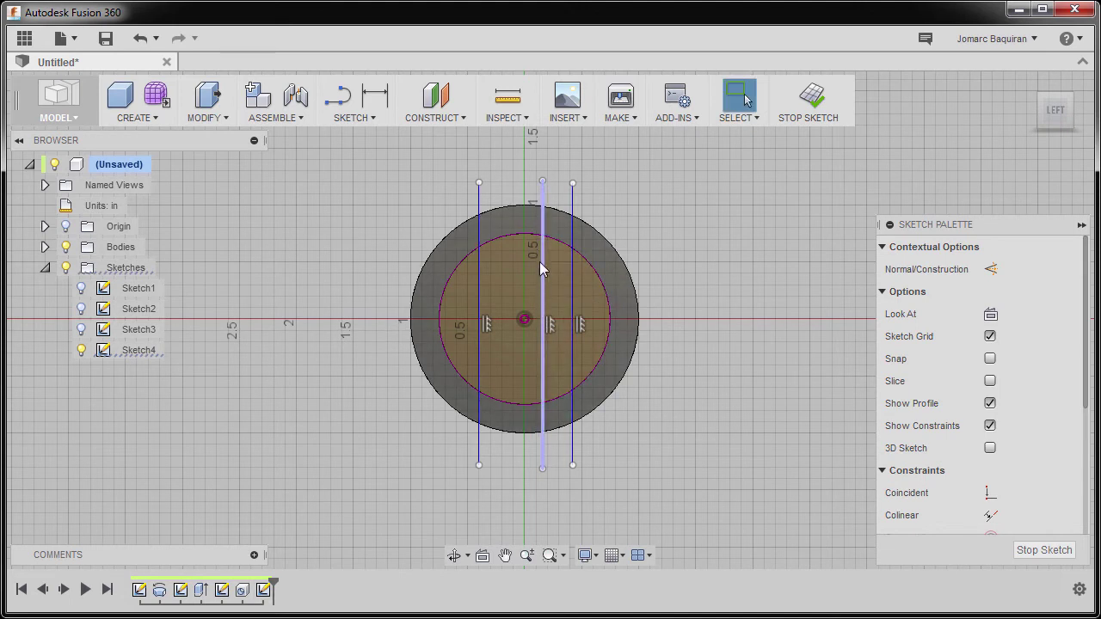
left_click(524, 320)
right_click(678, 244)
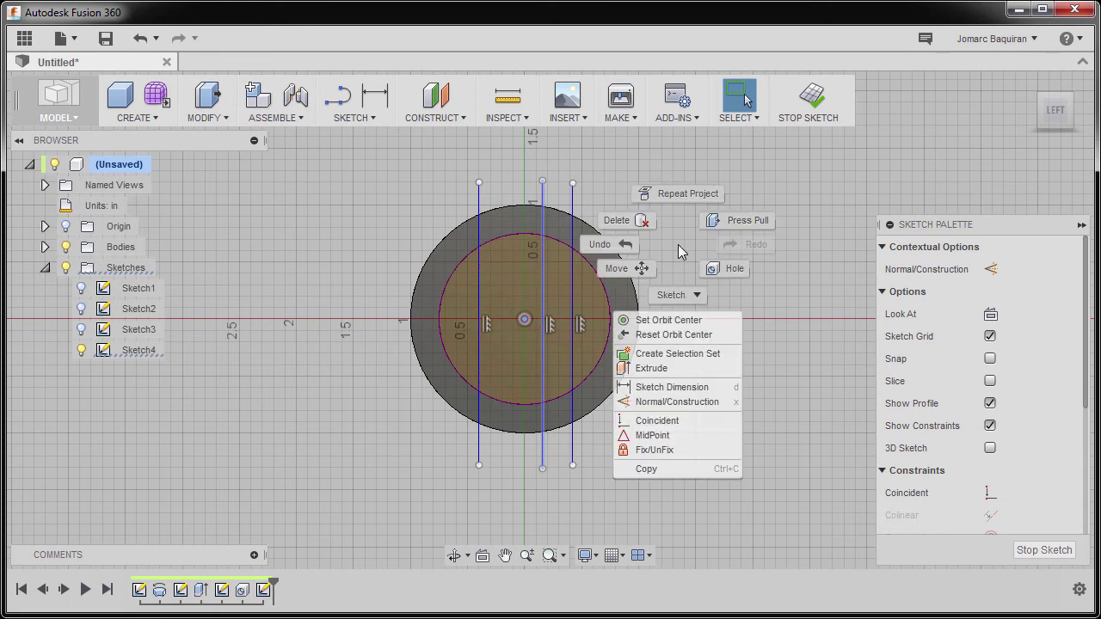
left_click(654, 436)
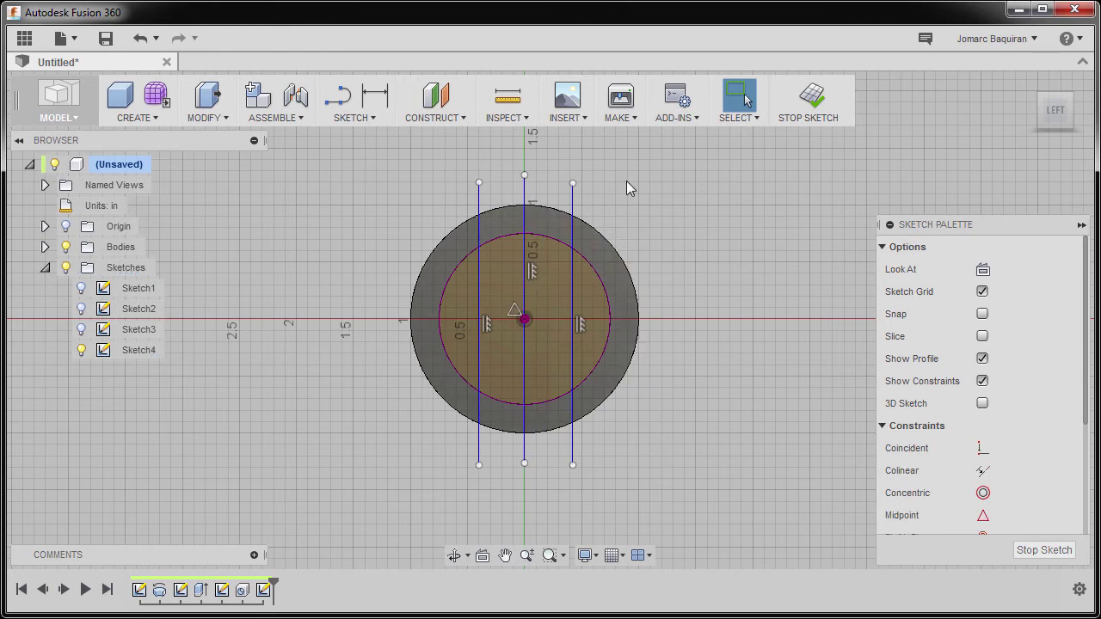
left_click(527, 214)
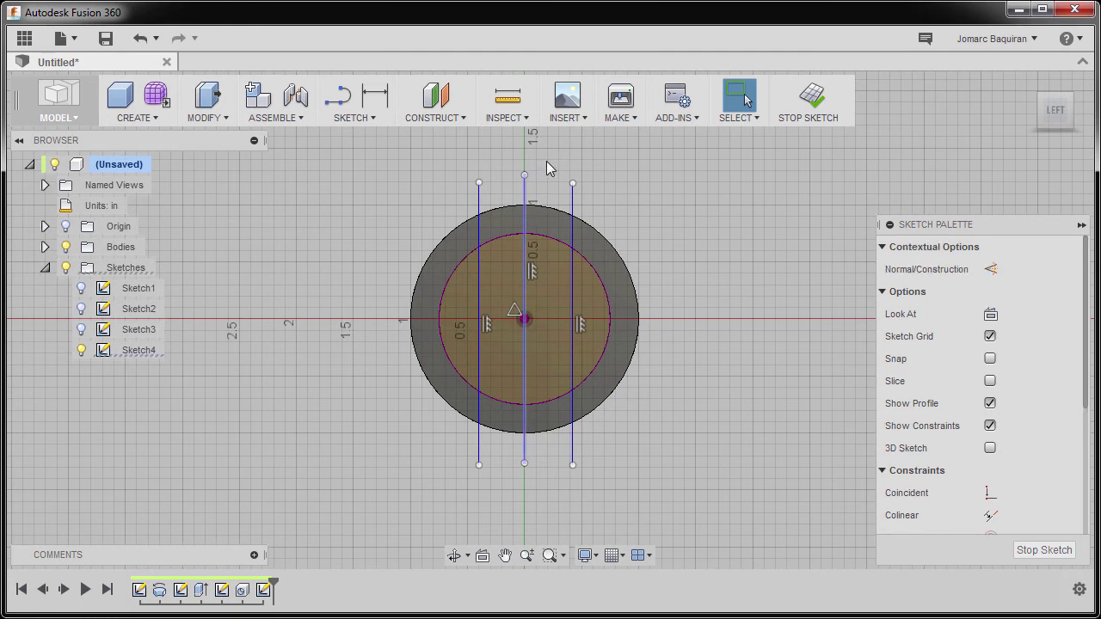
key("x")
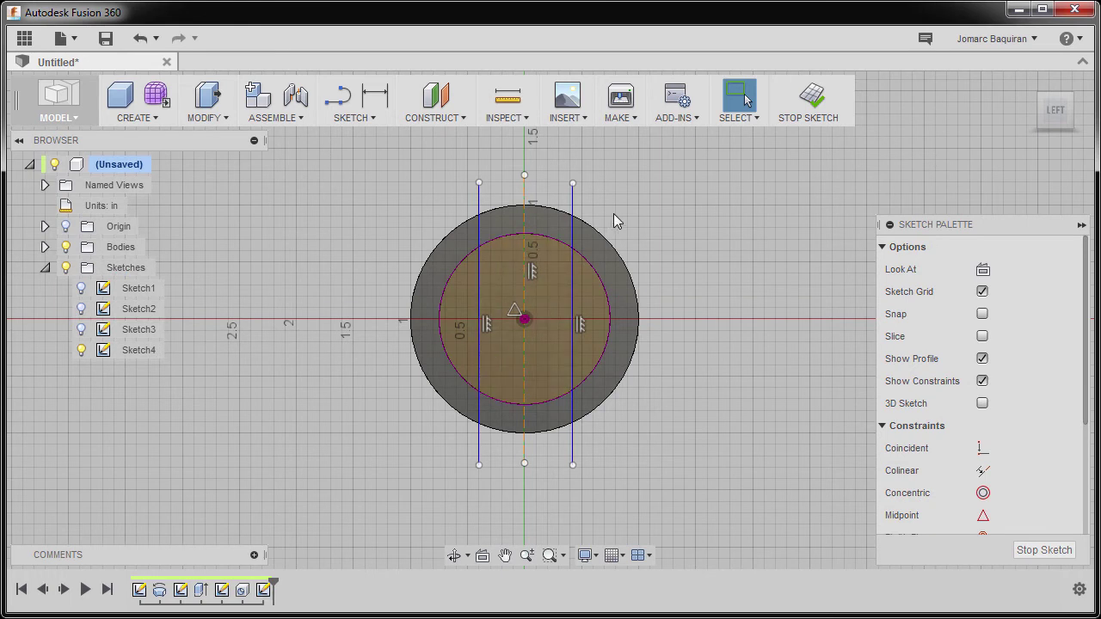
Trim the vertical line ends that extend past the inner circle.
key("3")
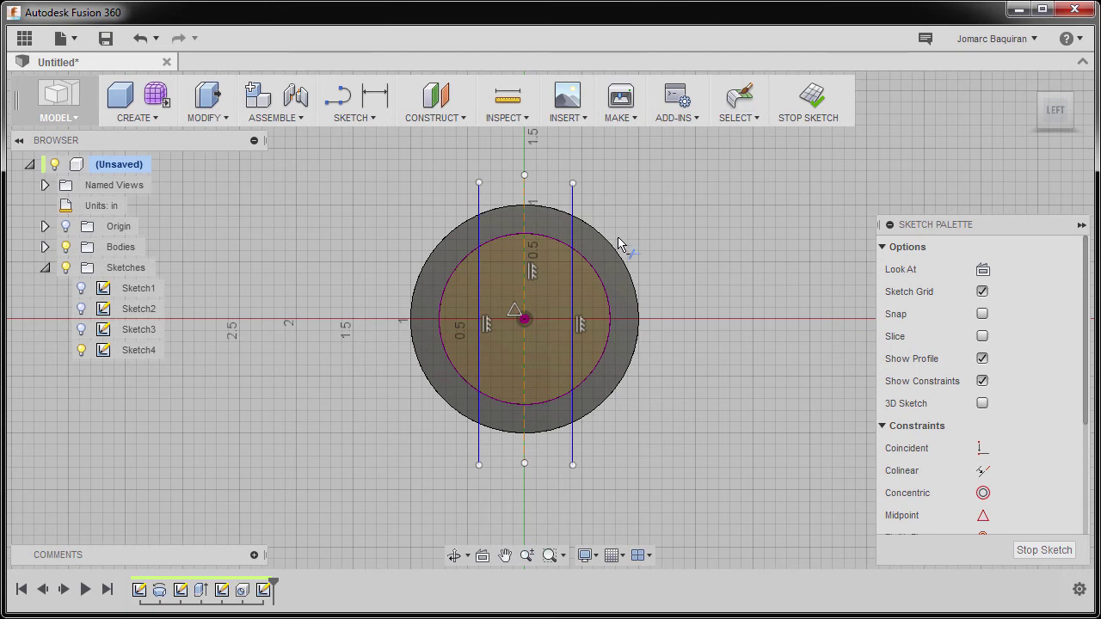
mouse_move(622, 246)
left_mouse_down()
mouse_move(438, 244)
mouse_move(516, 425)
mouse_move(688, 281)
left_mouse_up()
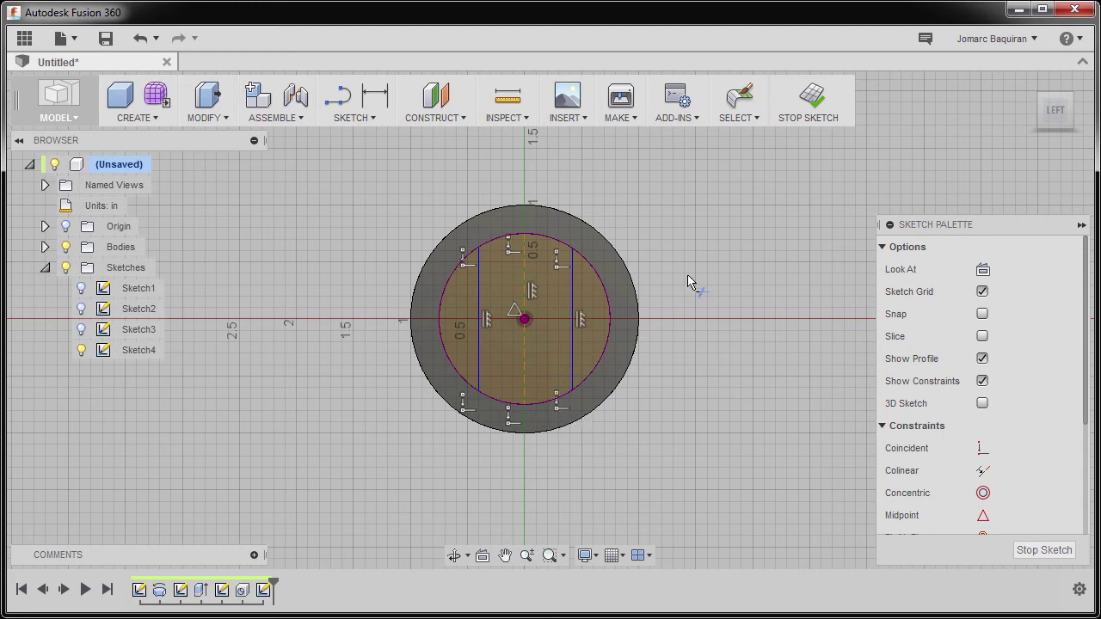
key("Escape")
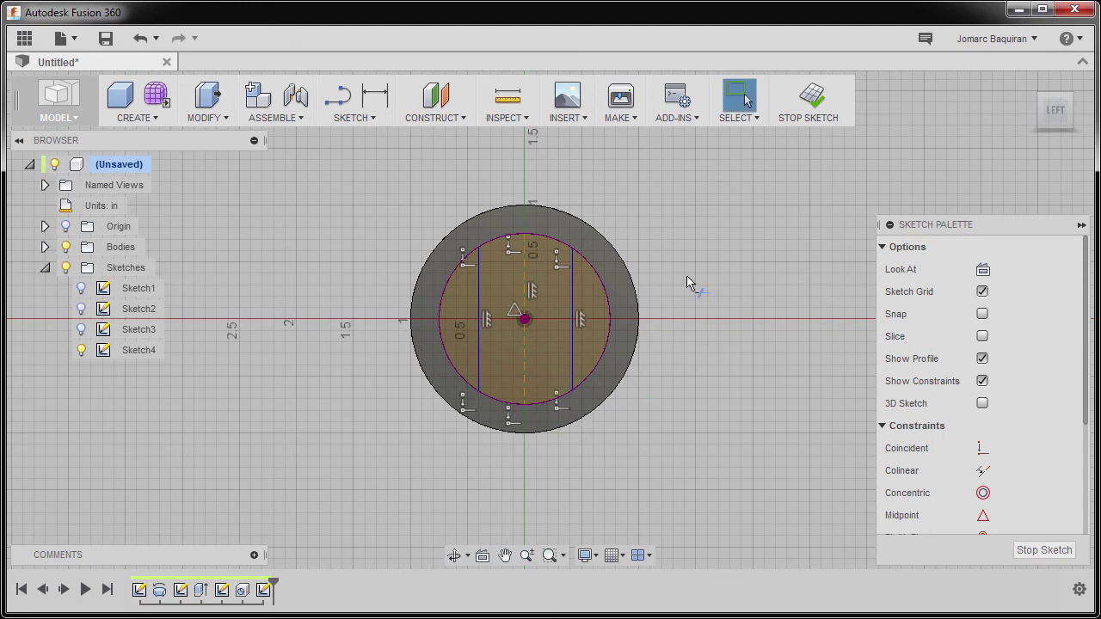
Constrain the left and right lines symmetric about the dashed centre line.
left_click(480, 287)
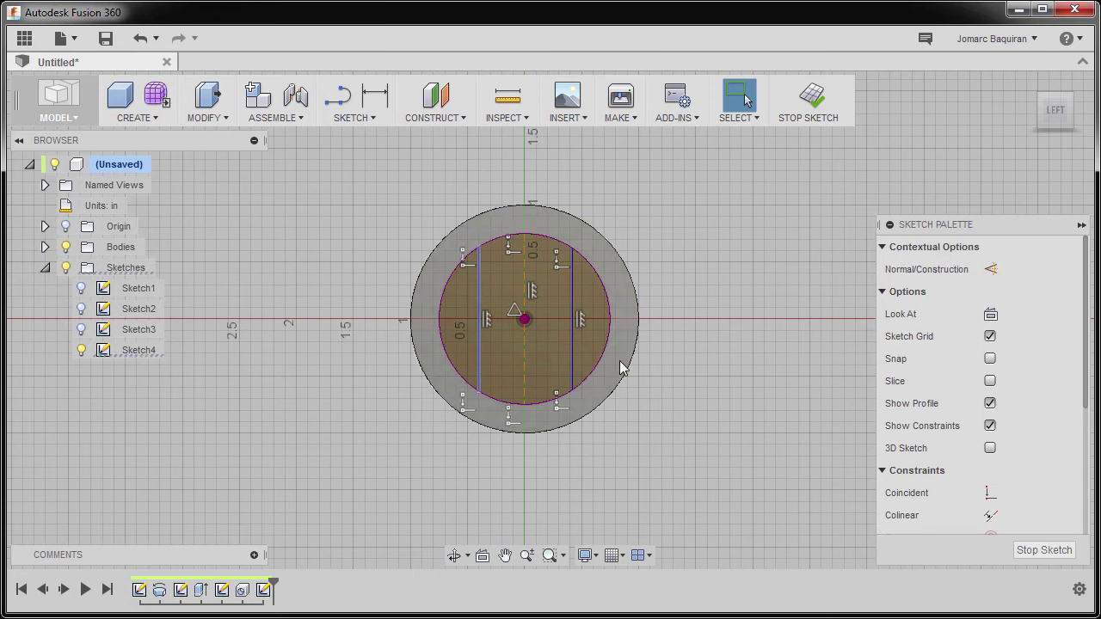
left_click(575, 287, "ctrl")
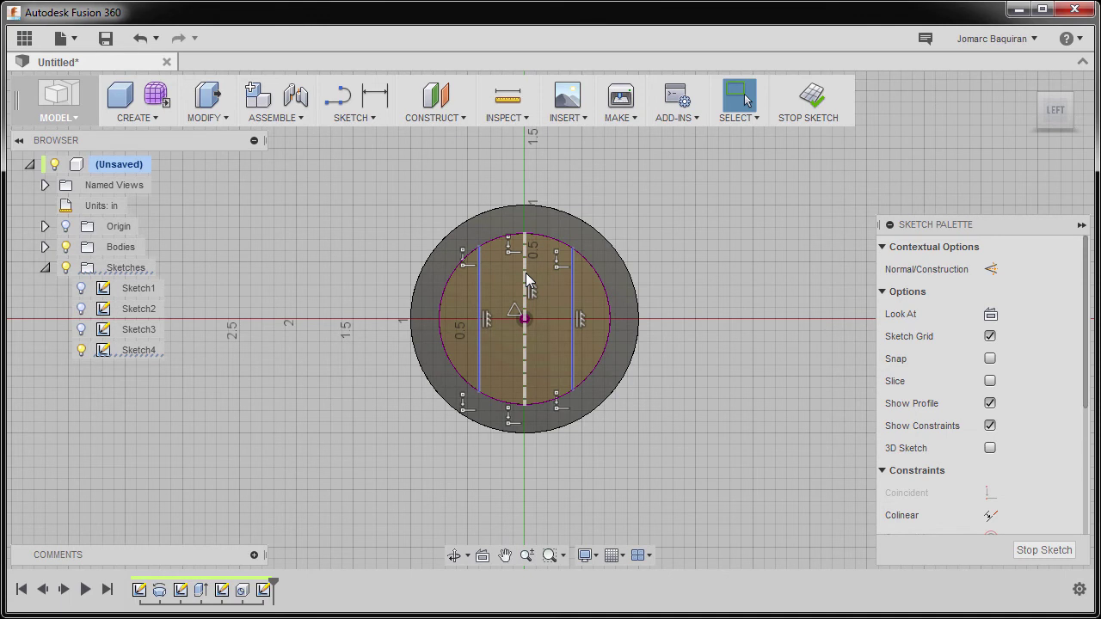
left_click(526, 273, "ctrl")
right_click(681, 249)
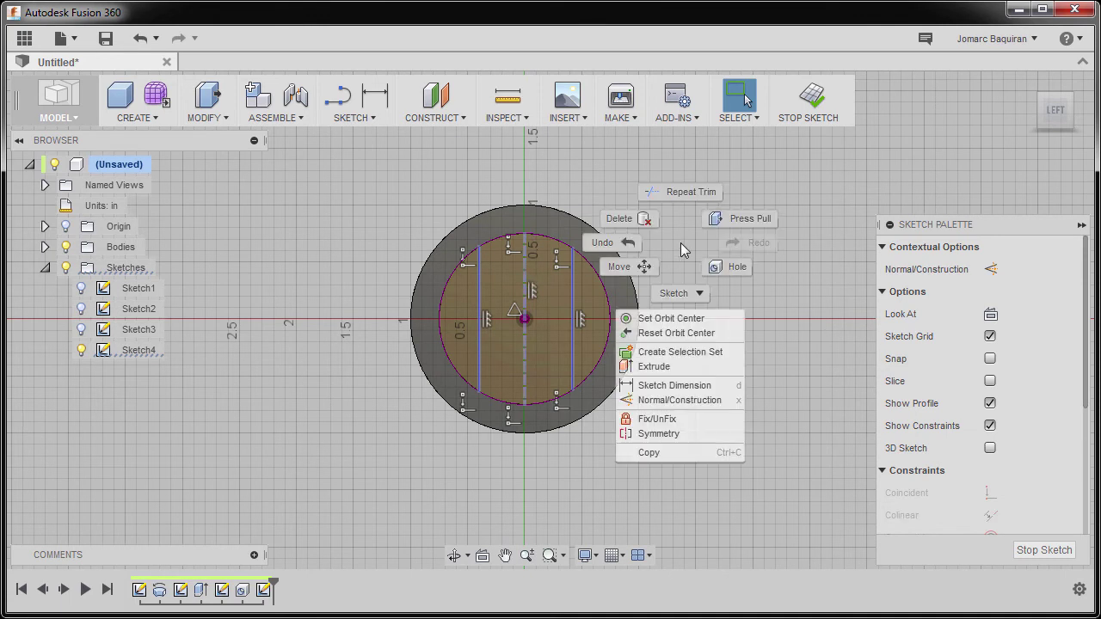
left_click(668, 433)
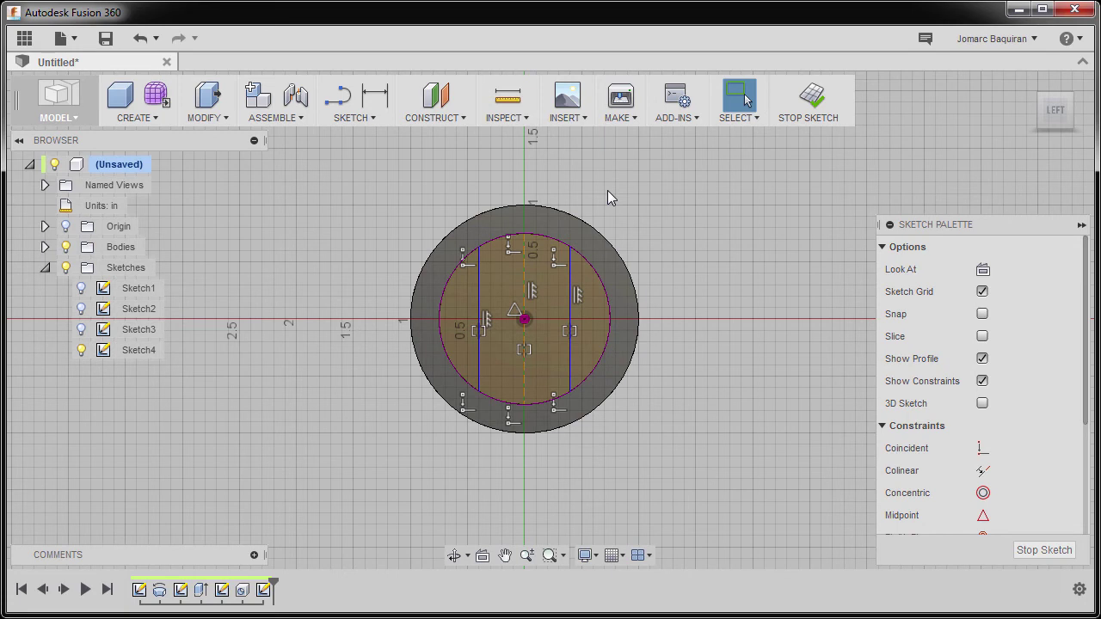
Dimension the gap between the two side lines as 0.50 in.
key("d")
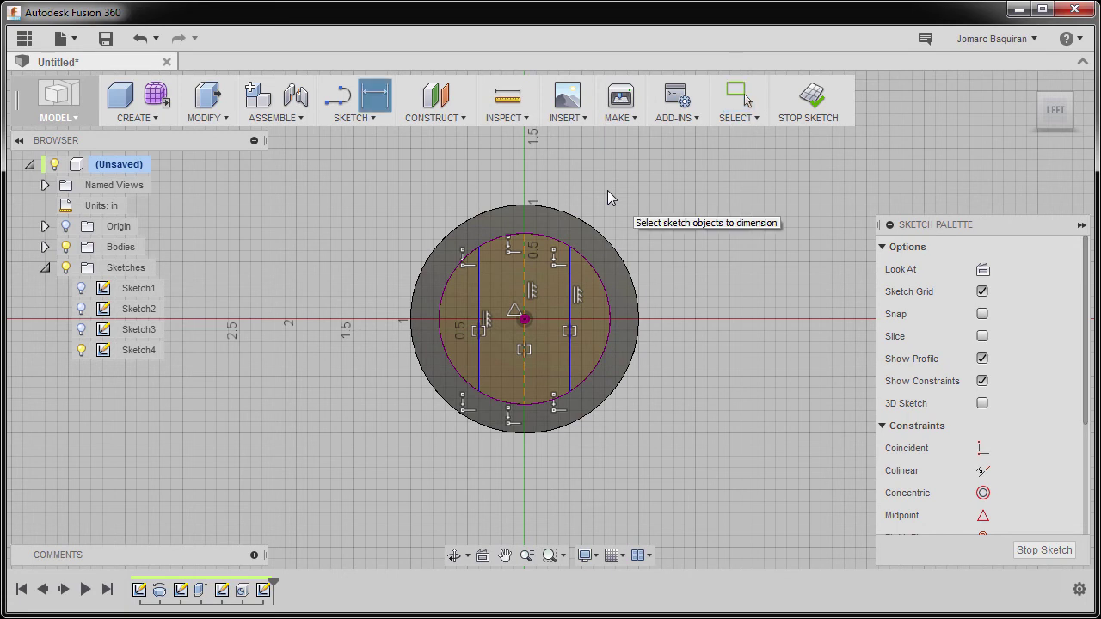
left_click(480, 294)
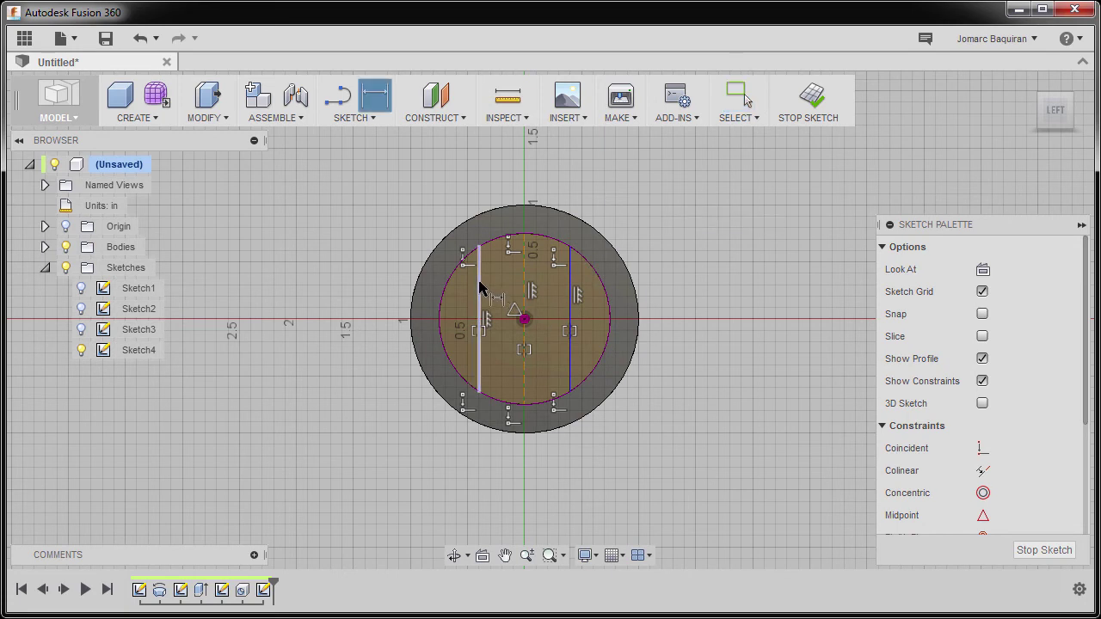
left_click(570, 290)
left_click(538, 177)
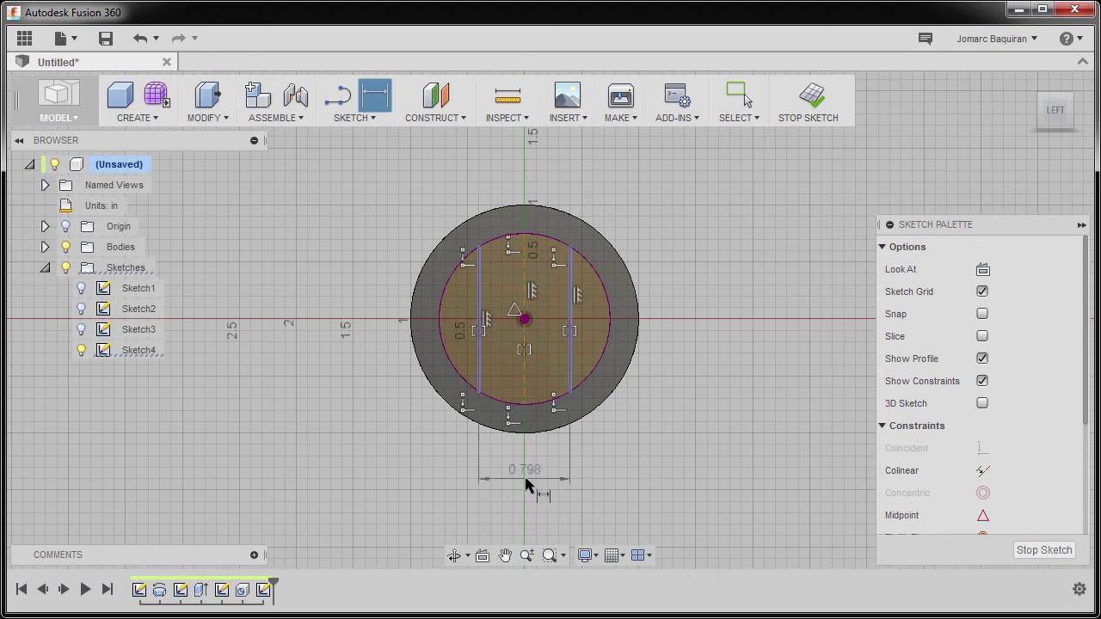
left_click(522, 482)
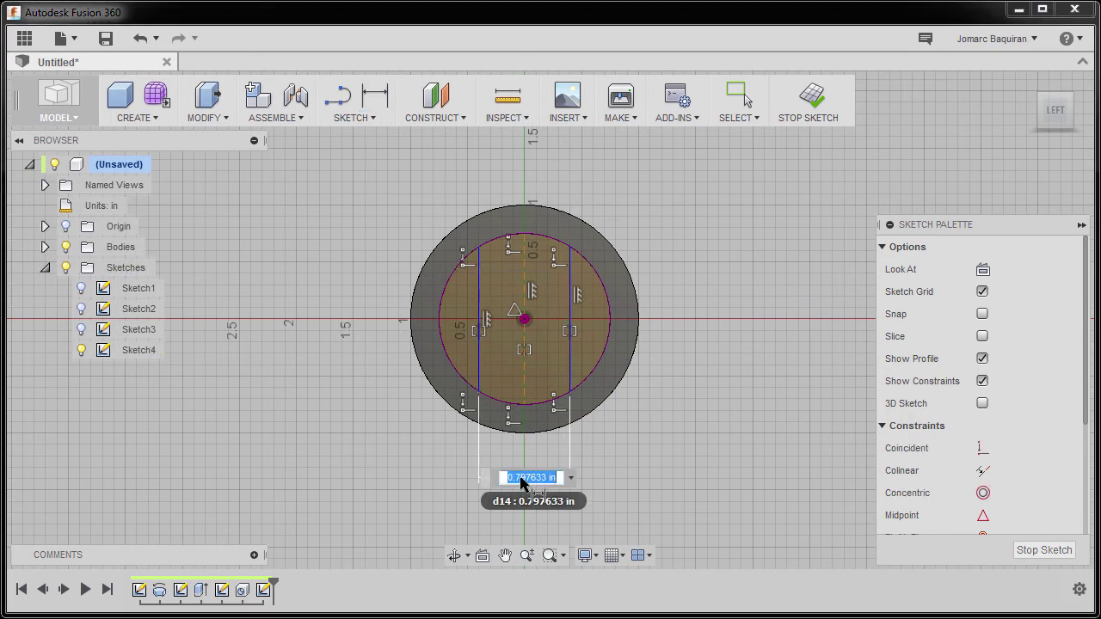
key("BackSpace")
type("0.5")
key("Return")
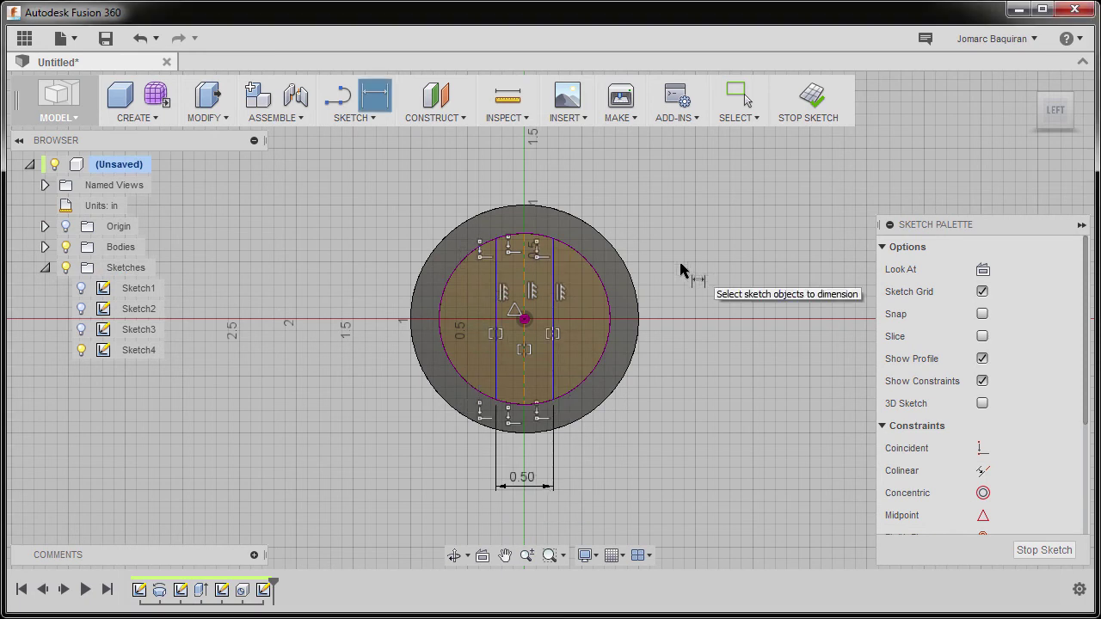
Exit dimensioning, select a slot line and start an Extrude.
key("Escape")
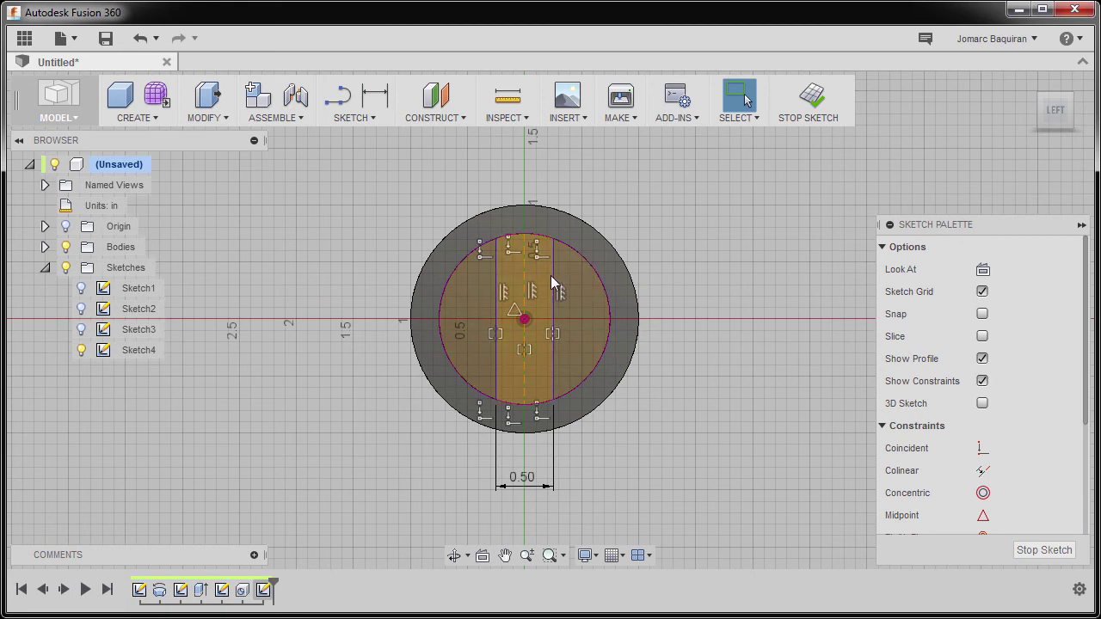
left_click(552, 274)
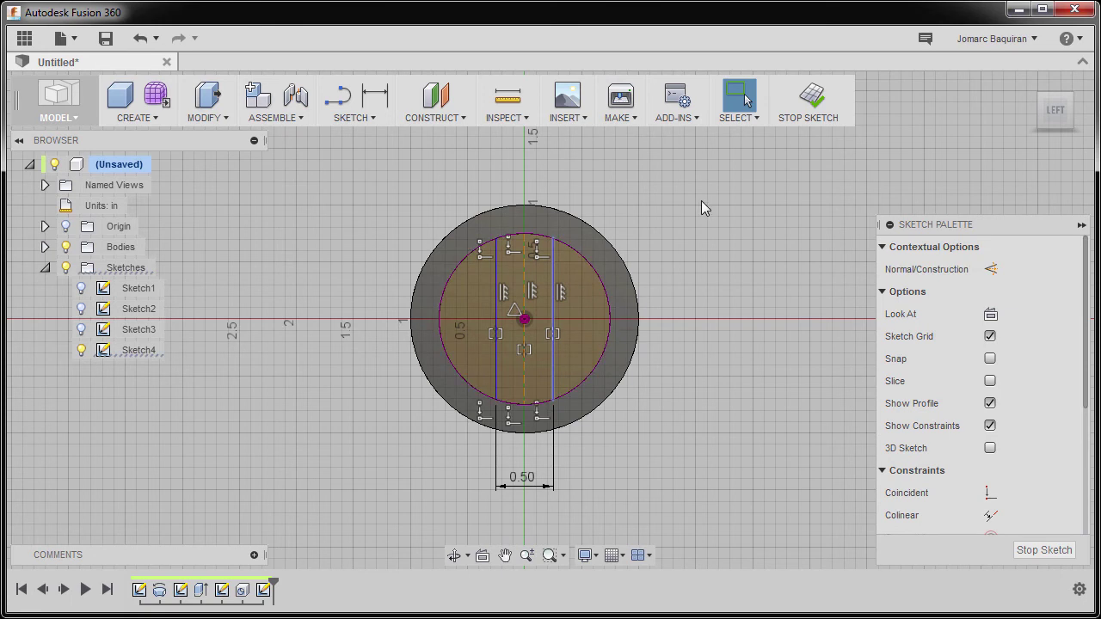
key("e")
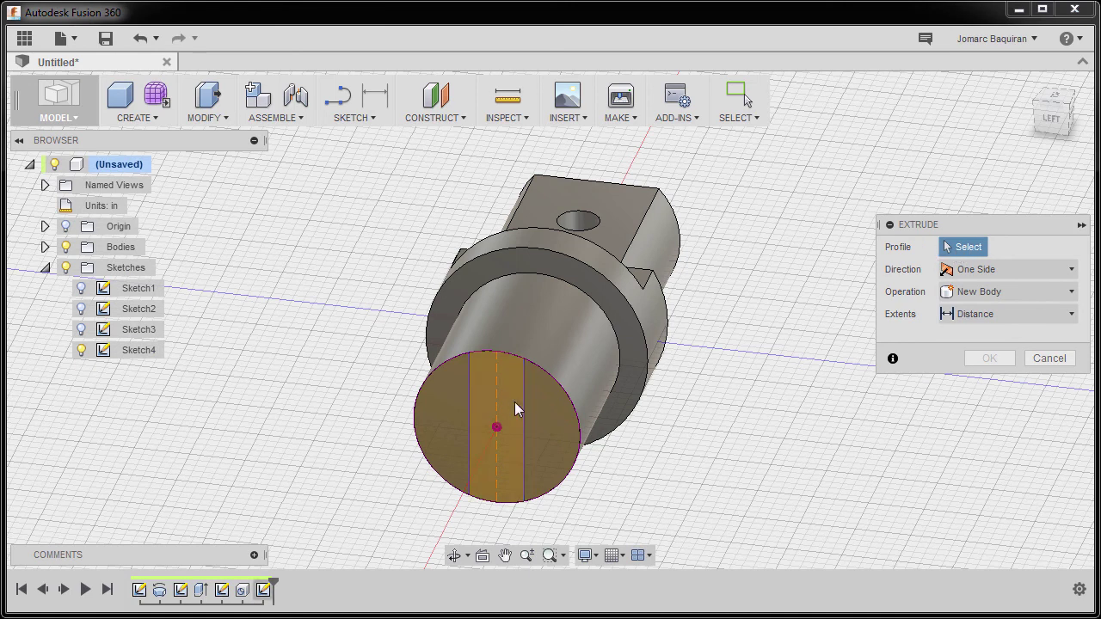
Extrude the centre strip as a cut with a depth of -0.5 in.
left_click(514, 410)
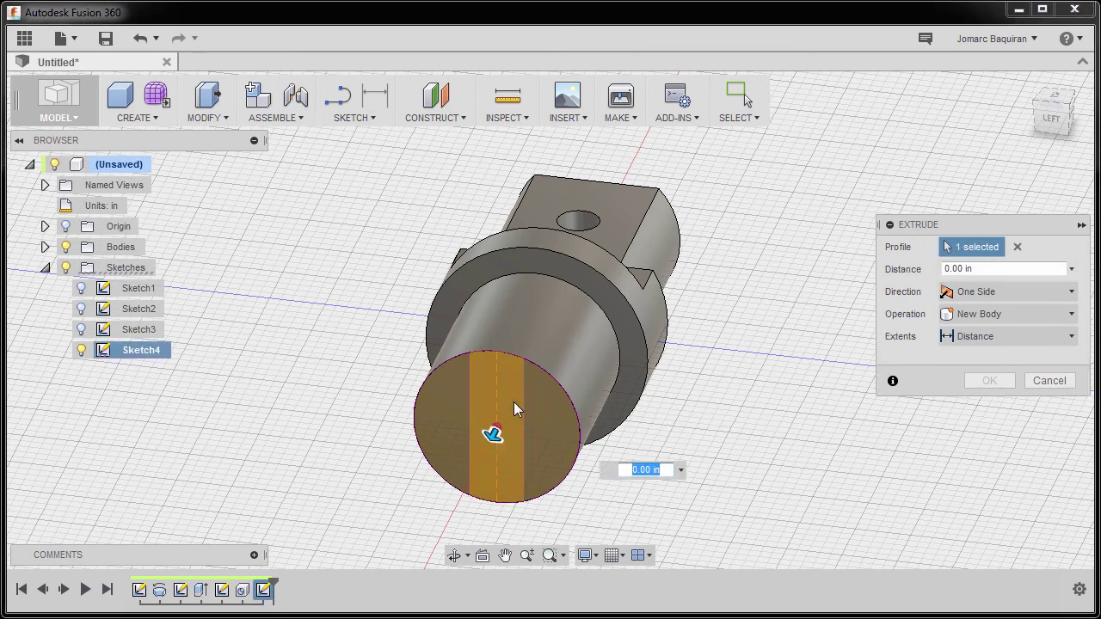
mouse_move(489, 437)
left_mouse_down()
mouse_move(536, 391)
mouse_move(516, 405)
left_mouse_up()
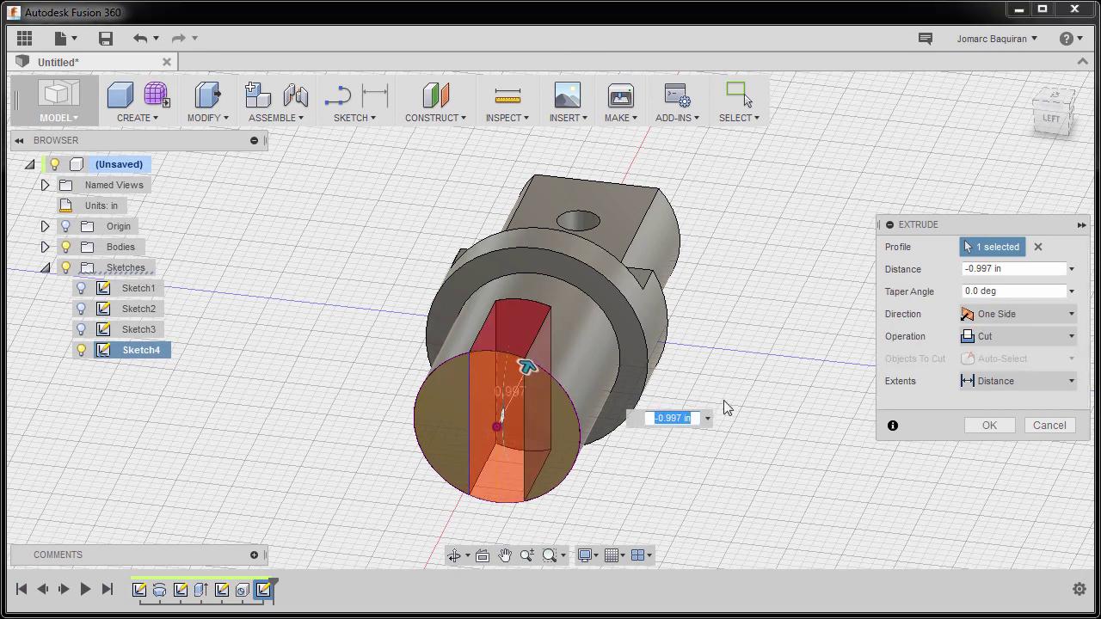
left_click(1032, 269)
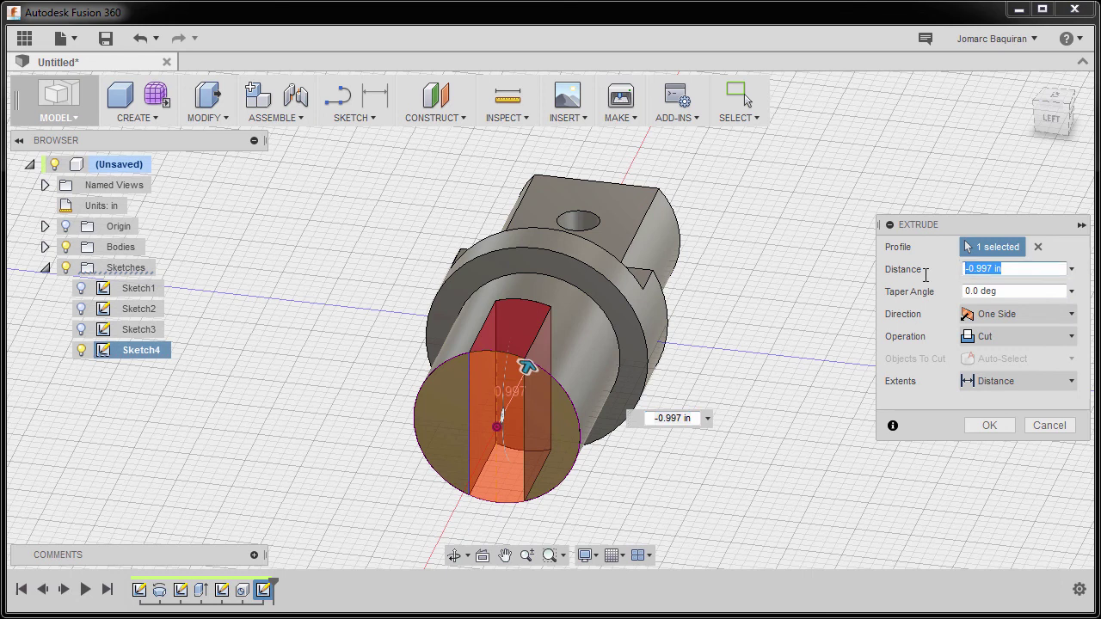
type("-")
type(".5")
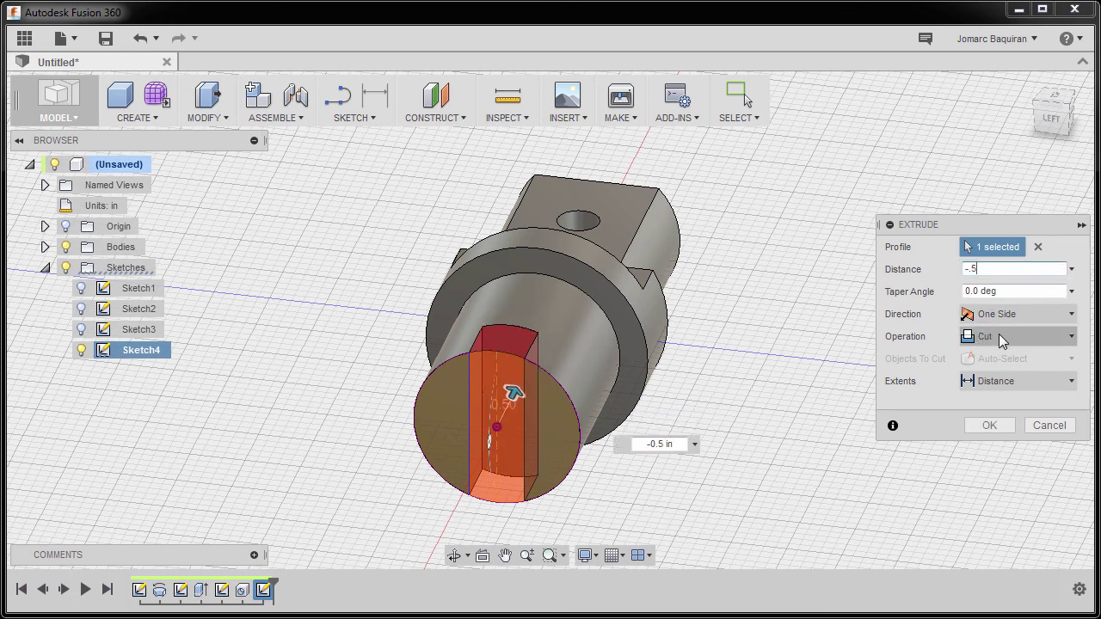
left_click(998, 336)
left_click(994, 380)
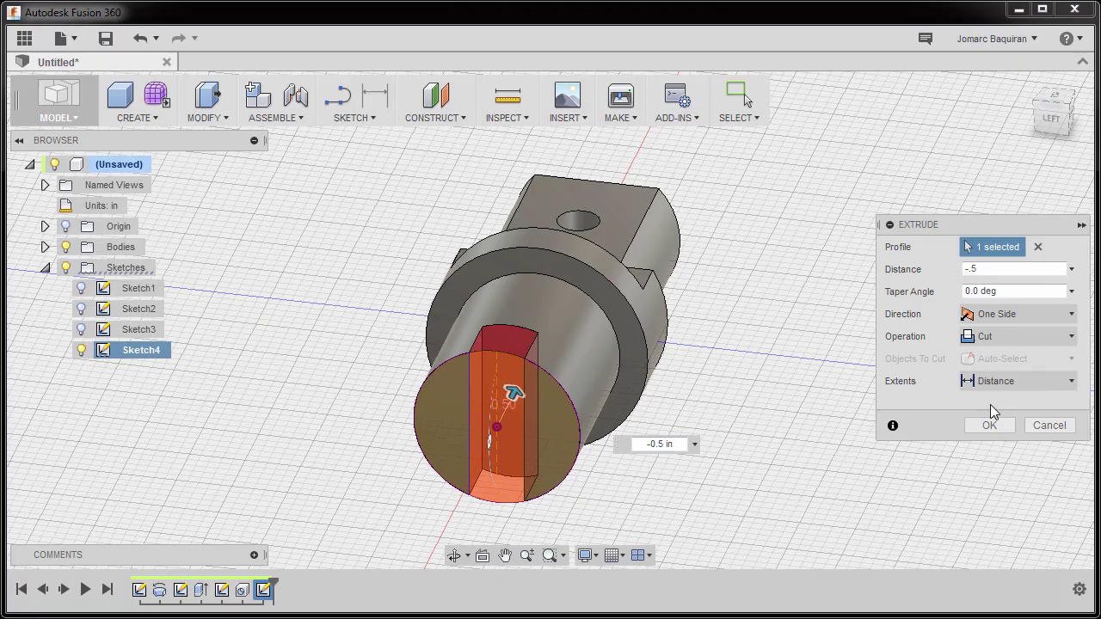
Confirm the slot cut and return the view to the Home orientation.
left_click(989, 426)
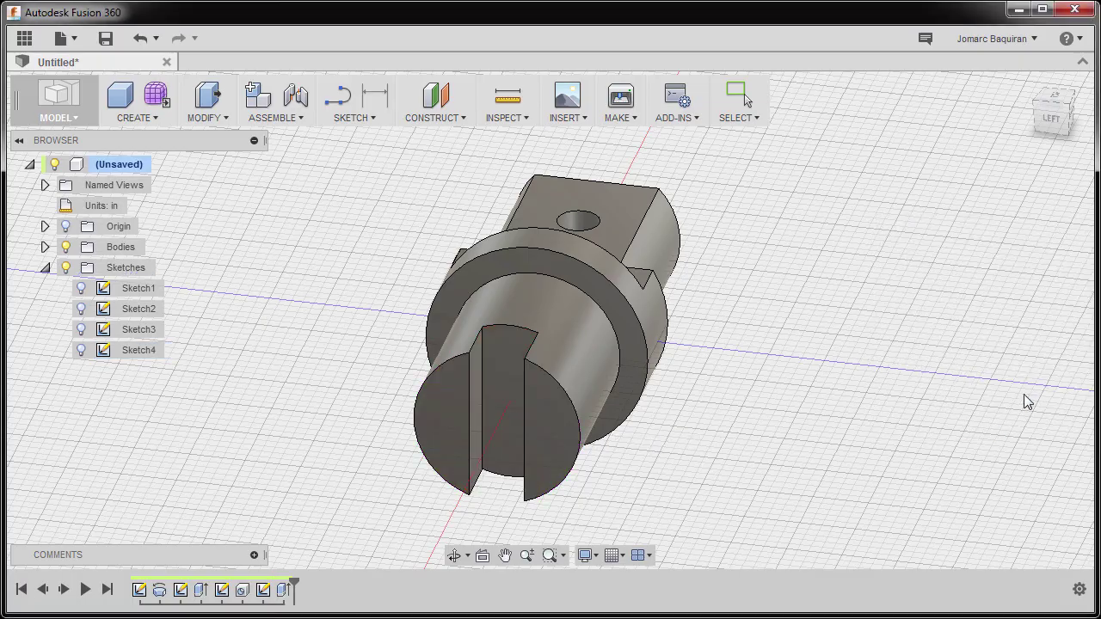
mouse_move(972, 361)
middle_mouse_down("shift")
mouse_move(766, 355)
mouse_move(738, 364)
middle_mouse_up("shift")
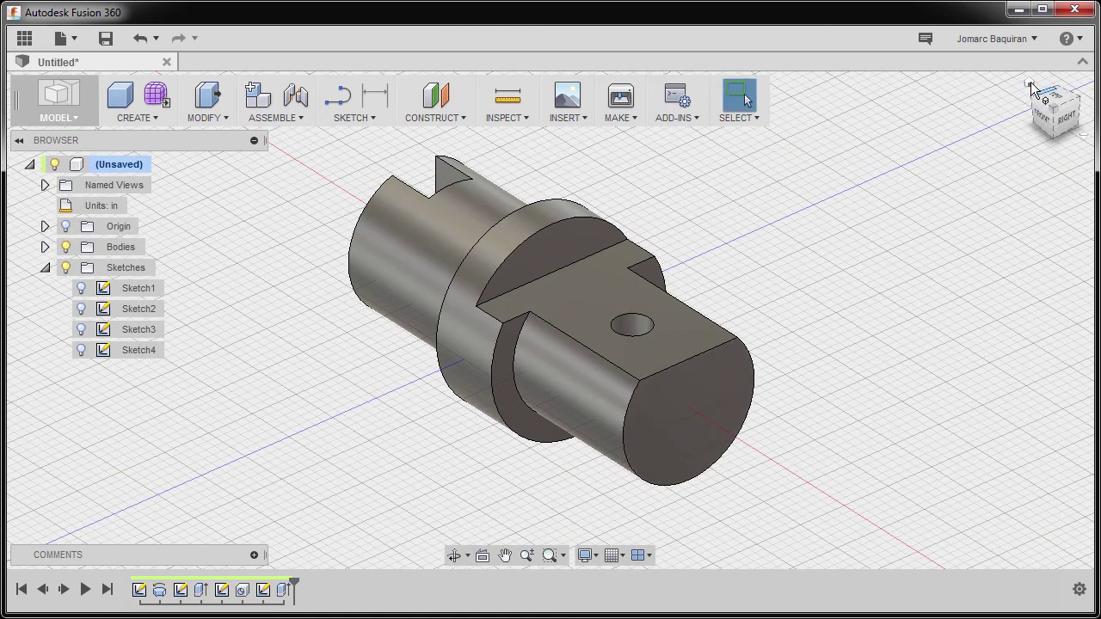
left_click(1035, 86)
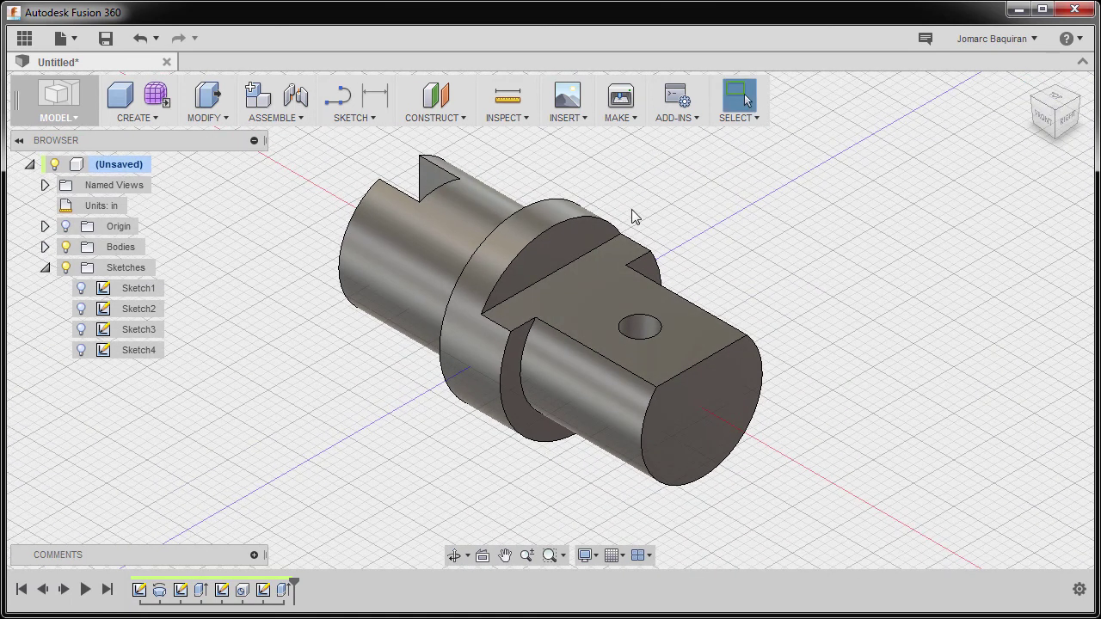